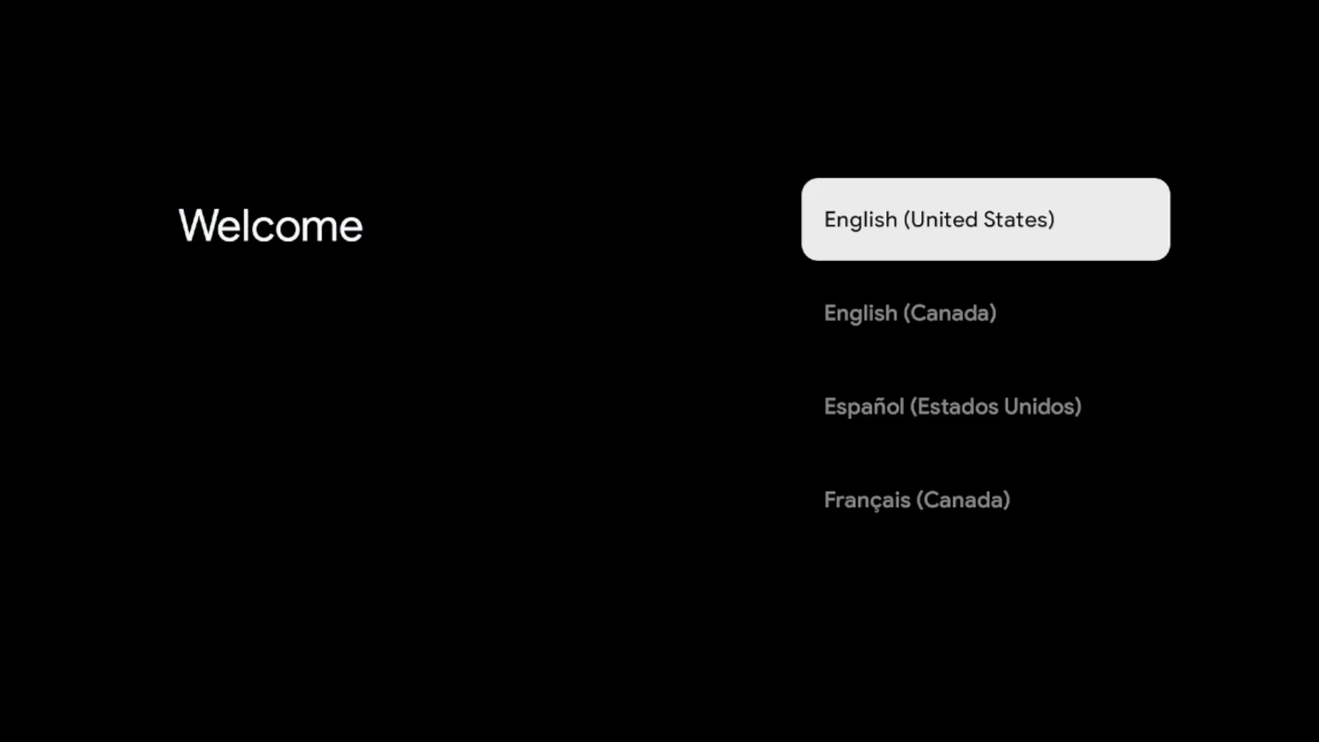
# Step: Choose English (United States), the United States region, and setup on the TV itself
pyautogui.press('Return')
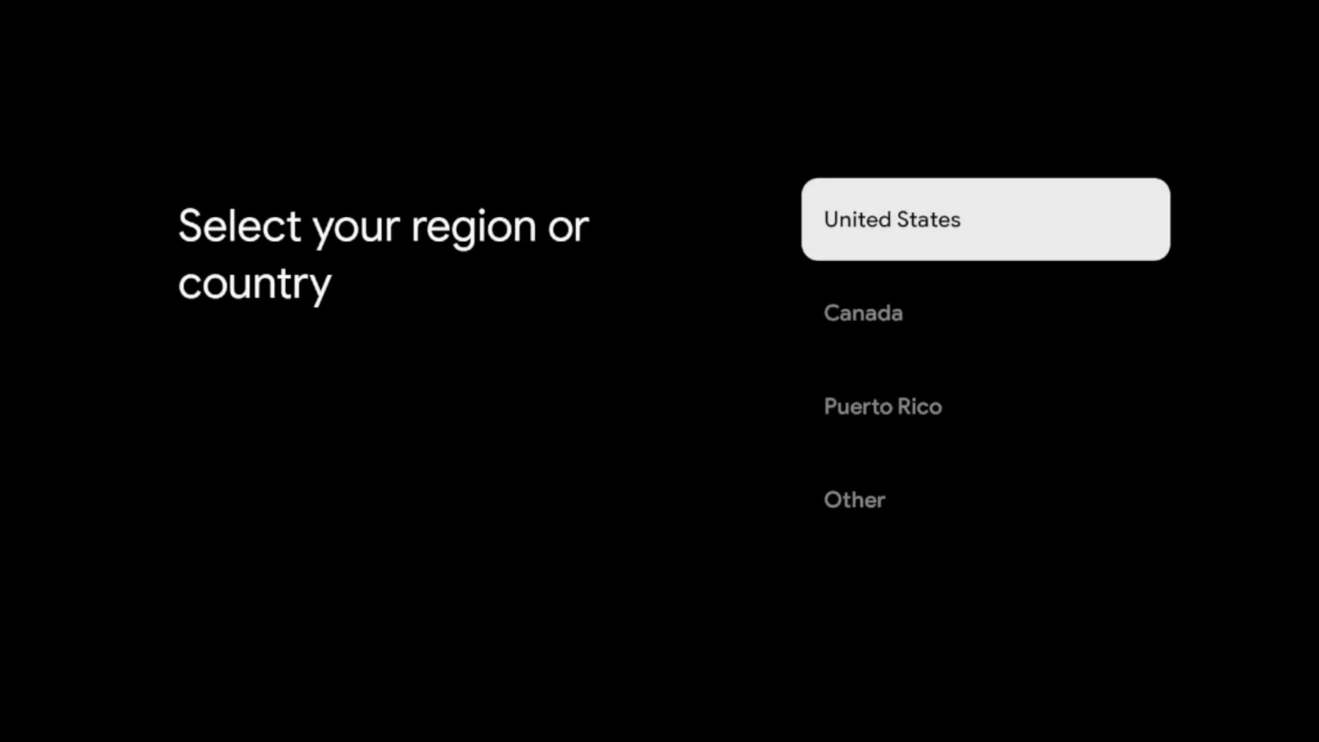
pyautogui.press('Return')
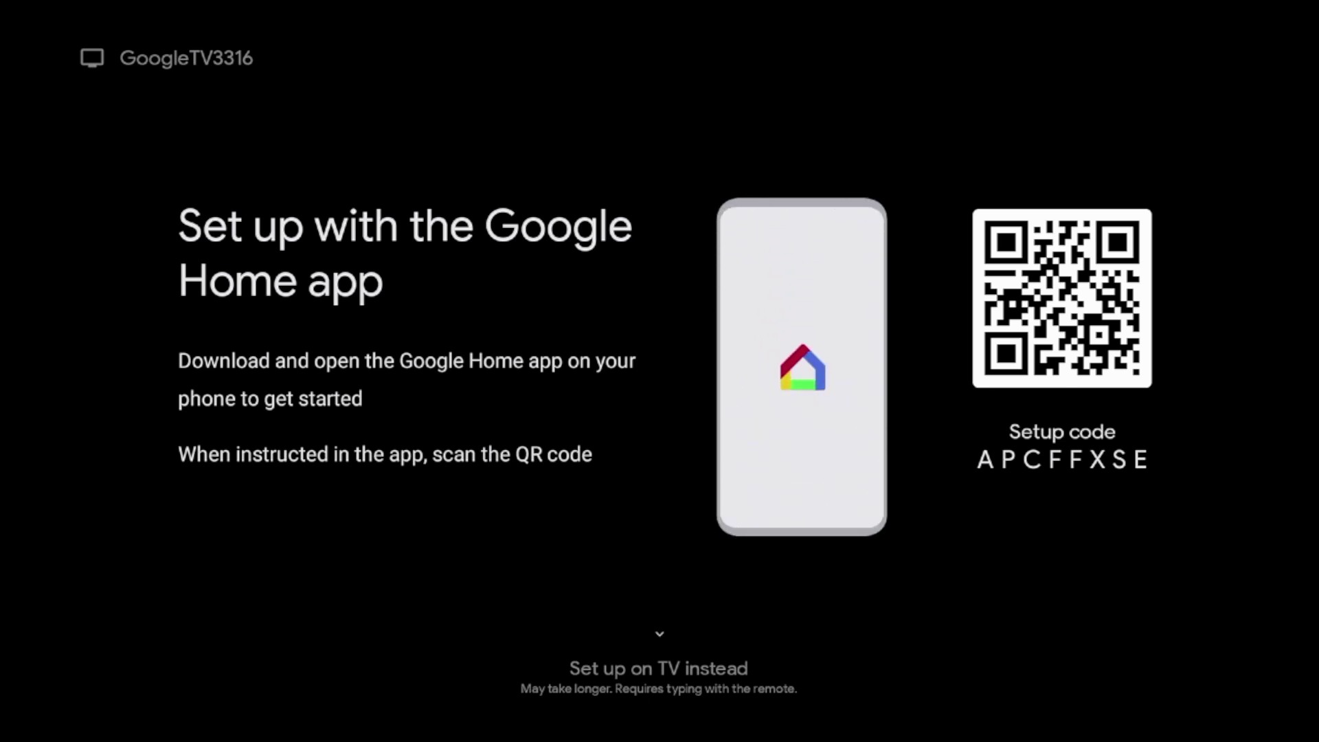
pyautogui.press('Down')
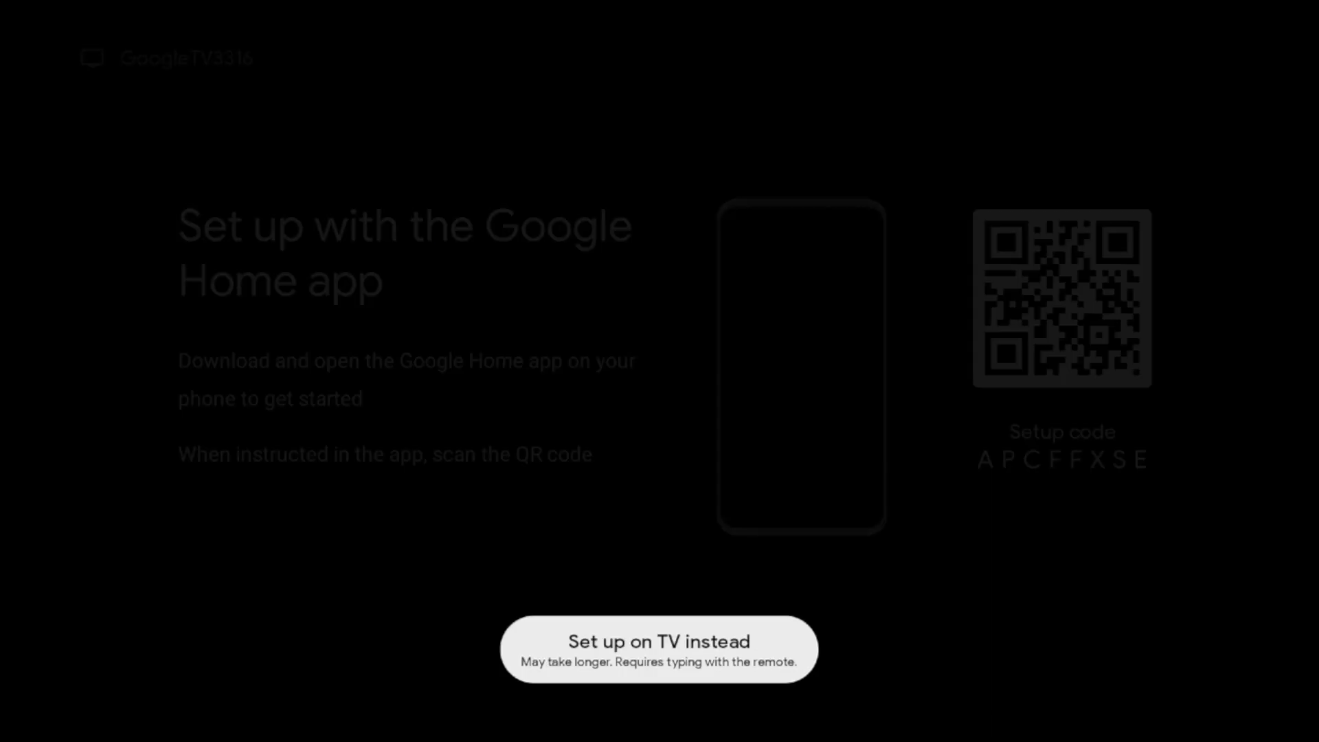
pyautogui.press('Return')
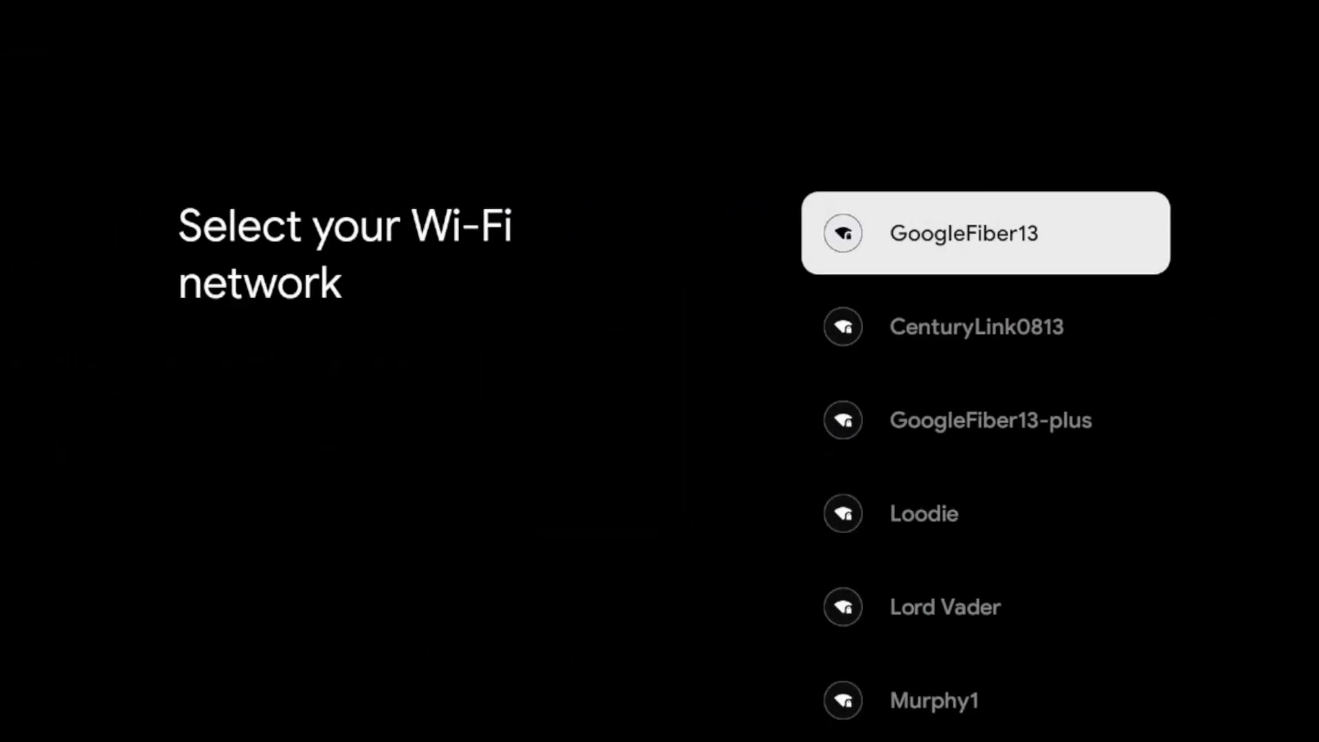
# Step: Connect to the GoogleFiber13 Wi-Fi network
pyautogui.press('Down')
pyautogui.press('Down')
pyautogui.press('Down')
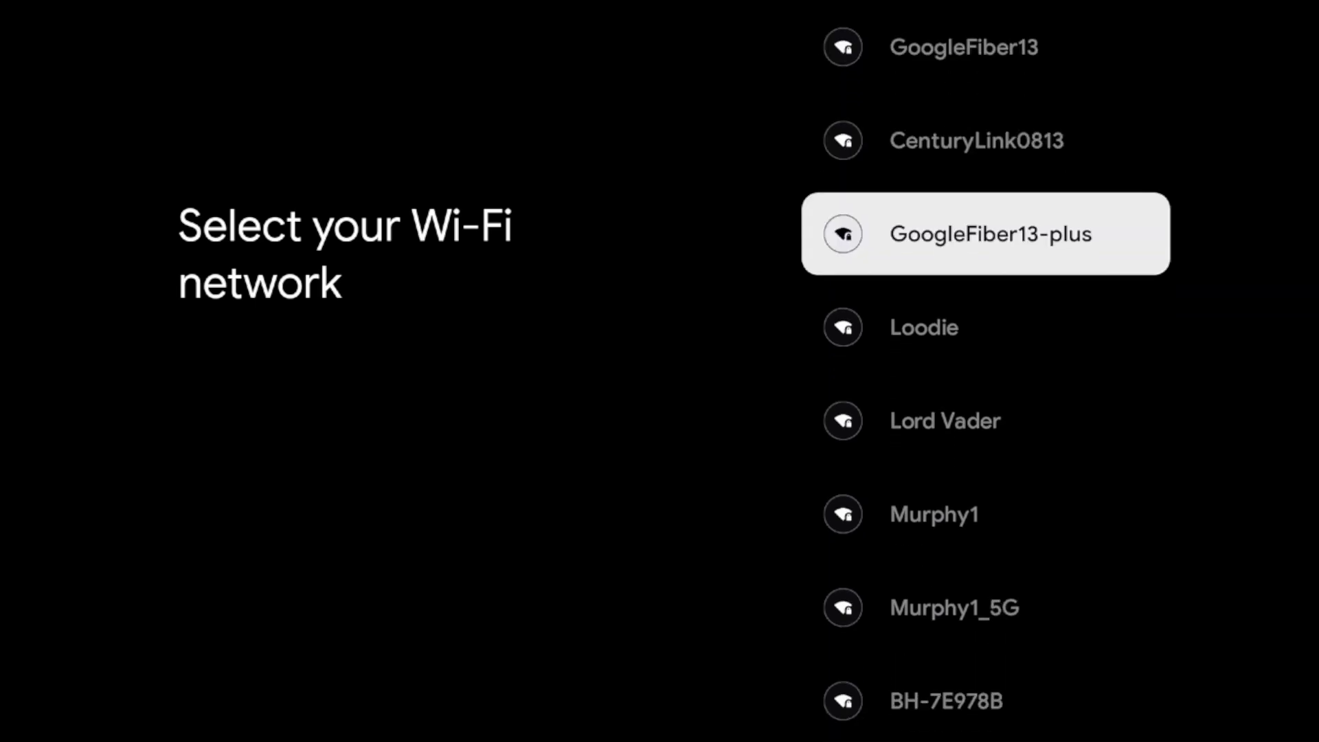
pyautogui.press('Up')
pyautogui.press('Up')
pyautogui.press('Up')
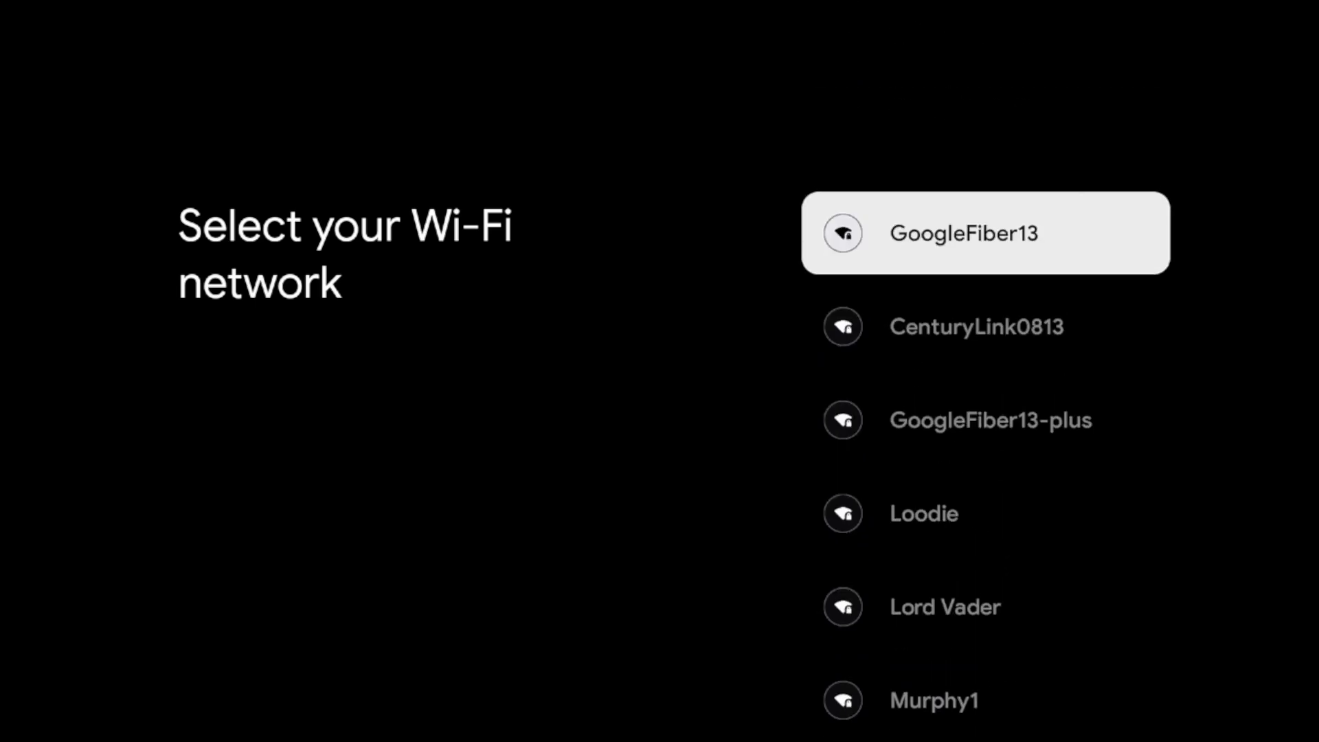
pyautogui.press('Return')
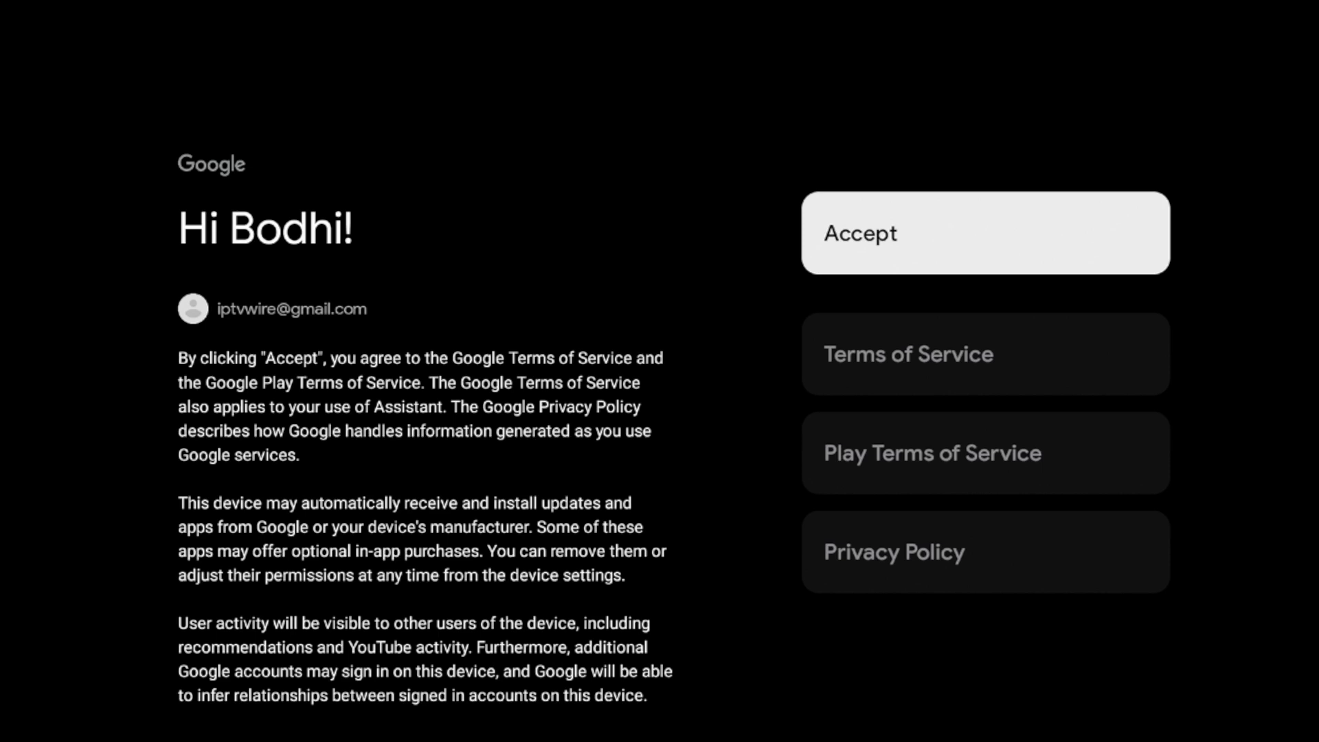
# Step: Accept the Google terms of service
pyautogui.press('Down')
pyautogui.press('Down')
pyautogui.press('Down')
pyautogui.press('Up')
pyautogui.press('Up')
pyautogui.press('Up')
pyautogui.press('Return')
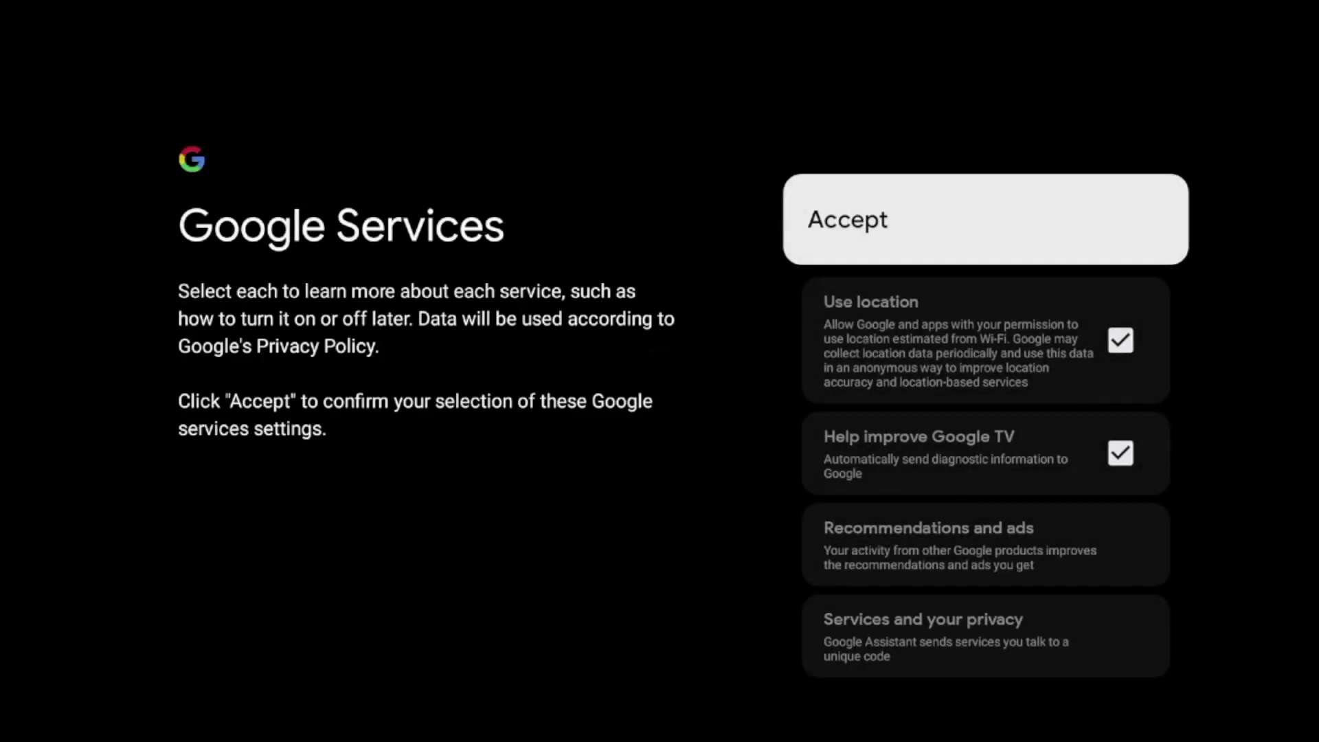
# Step: Turn off Use location and Help improve Google TV diagnostics sharing
pyautogui.press('Down')
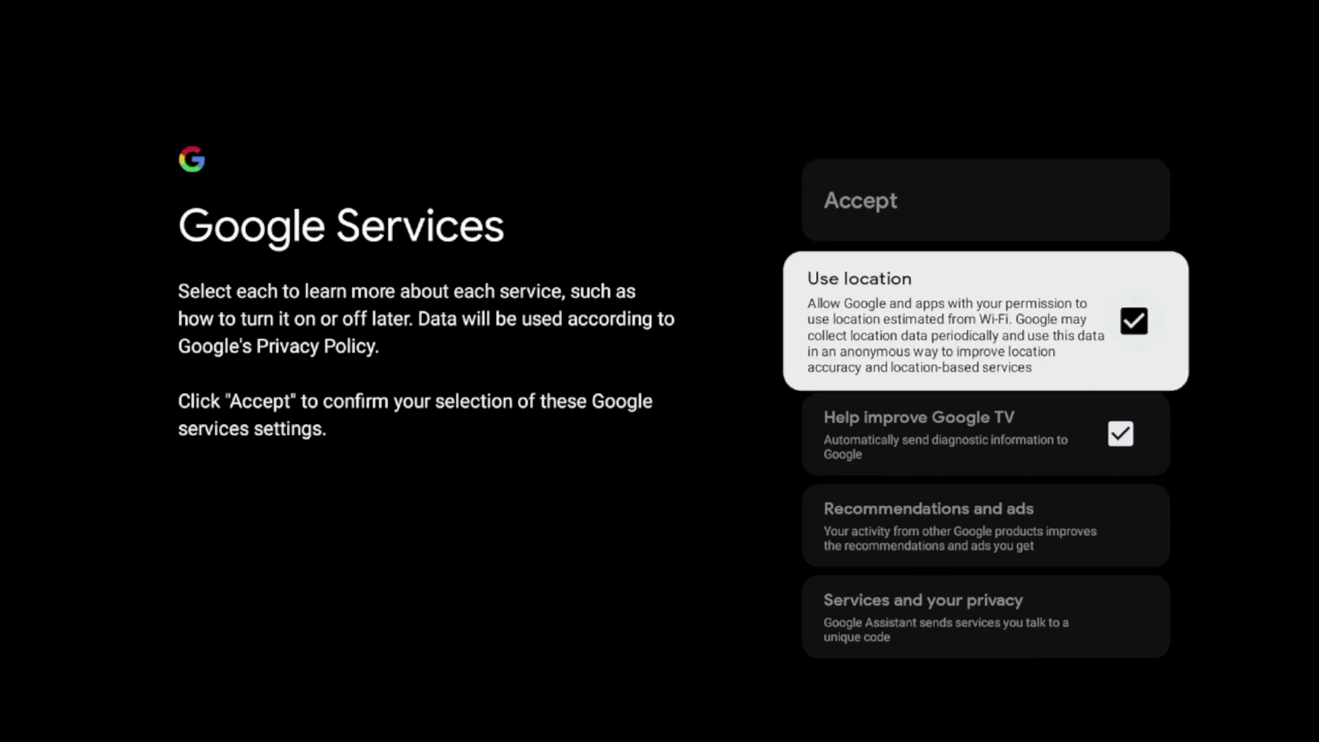
pyautogui.press('Return')
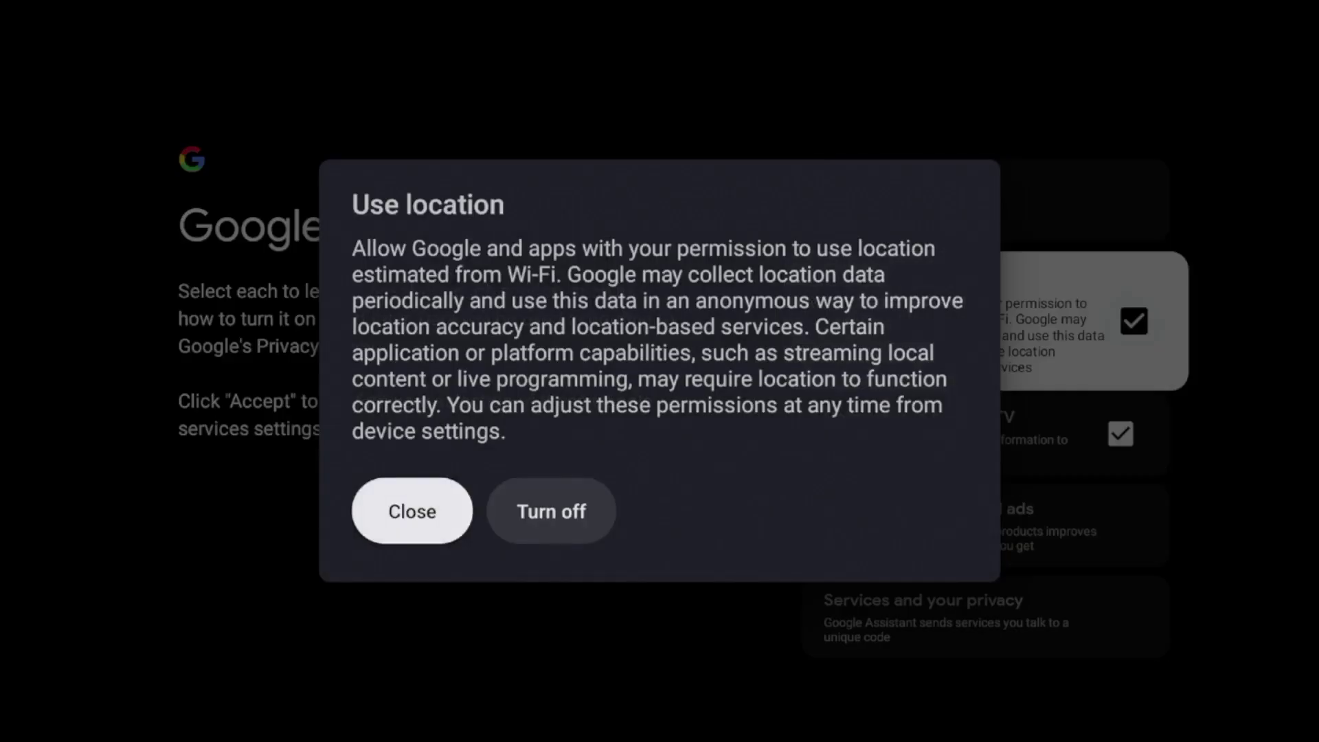
pyautogui.press('Right')
pyautogui.press('Left')
pyautogui.press('Right')
pyautogui.press('Return')
pyautogui.press('Down')
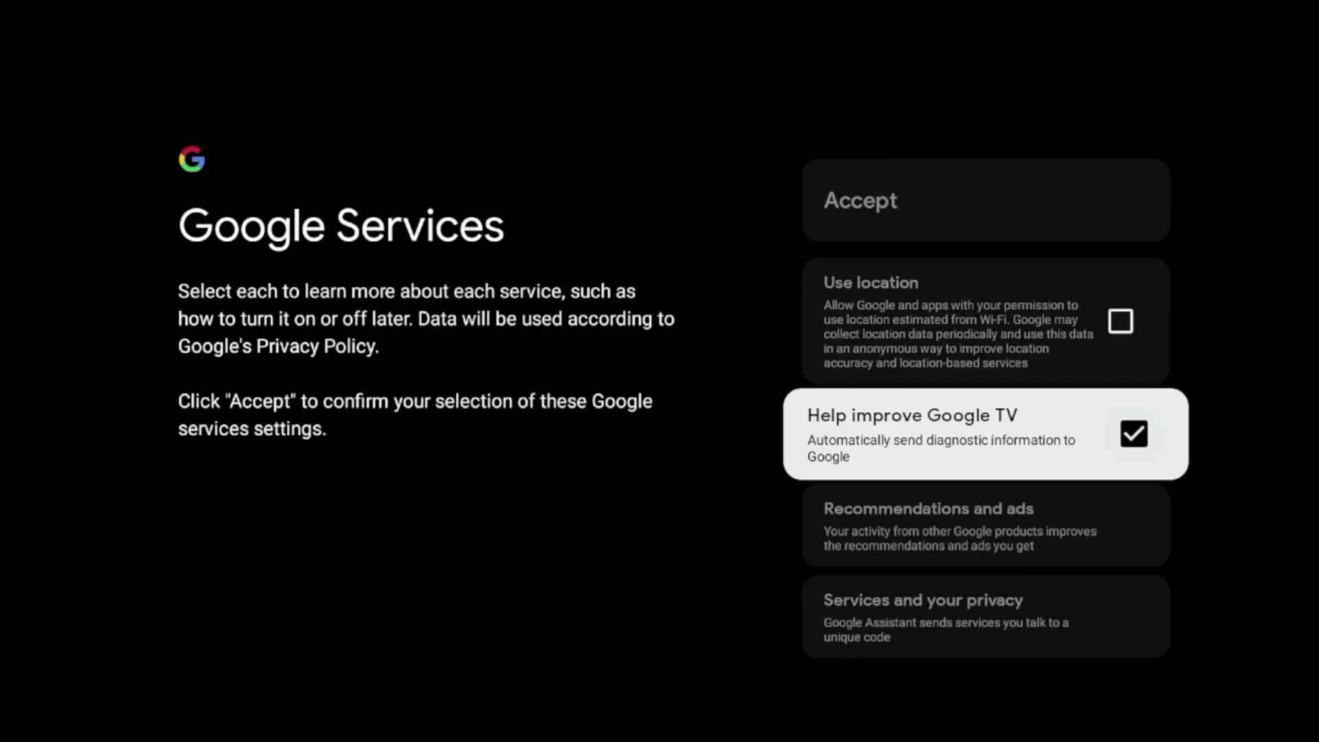
pyautogui.press('Return')
pyautogui.press('Right')
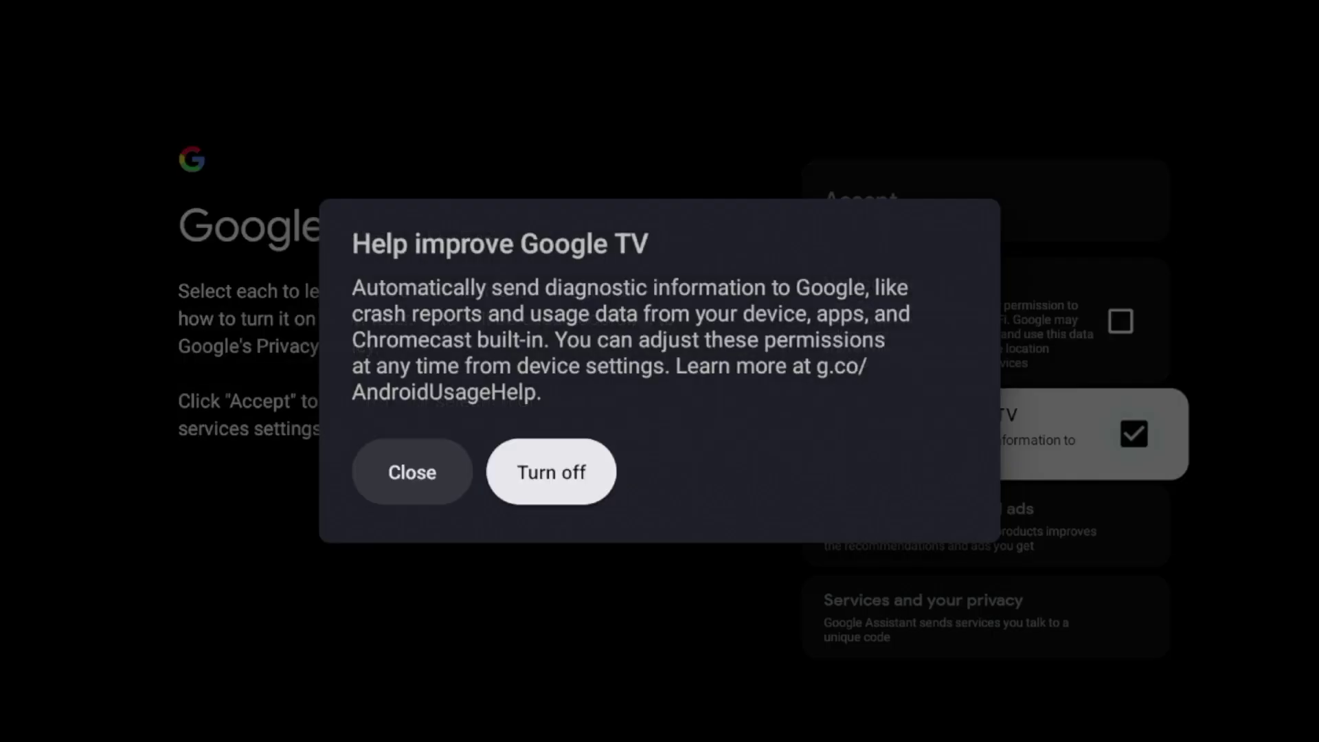
pyautogui.press('Return')
# Step: Review the remaining Google Services options and accept the settings
pyautogui.press('Down')
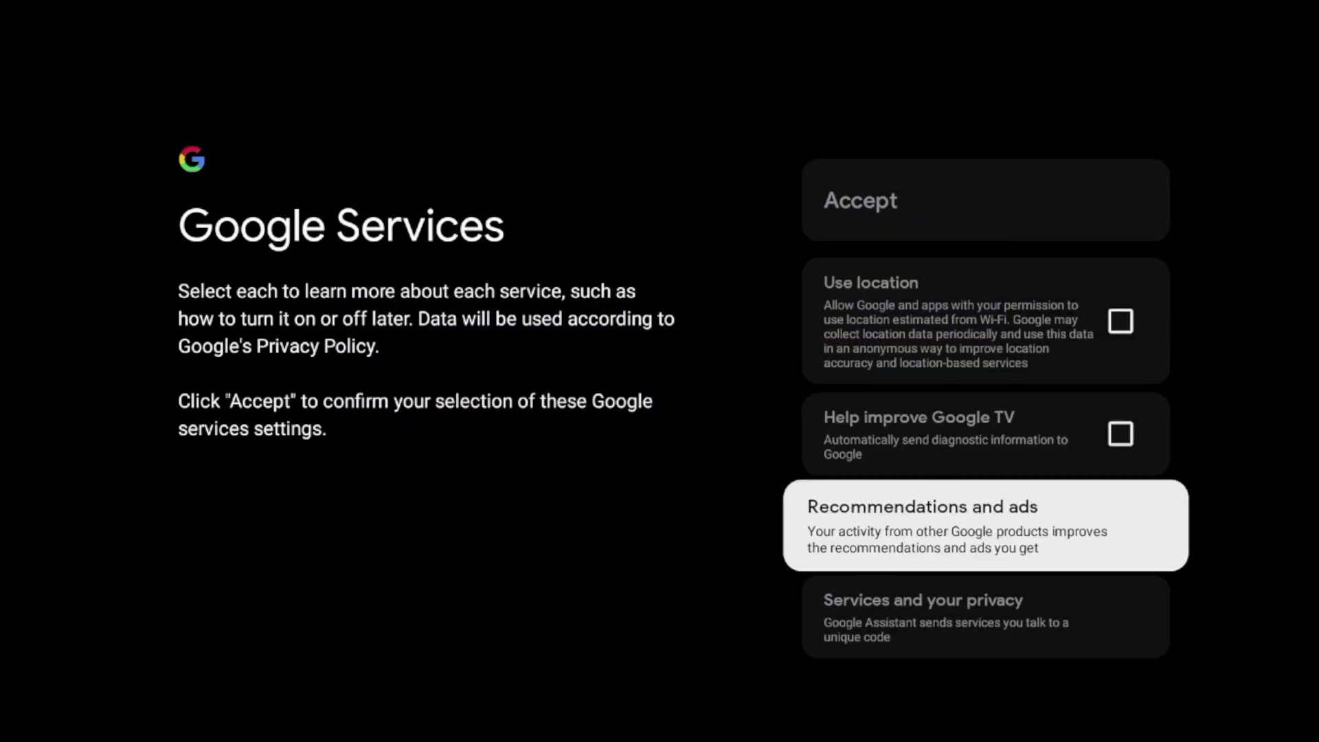
pyautogui.press('Down')
pyautogui.press('Up')
pyautogui.press('Up')
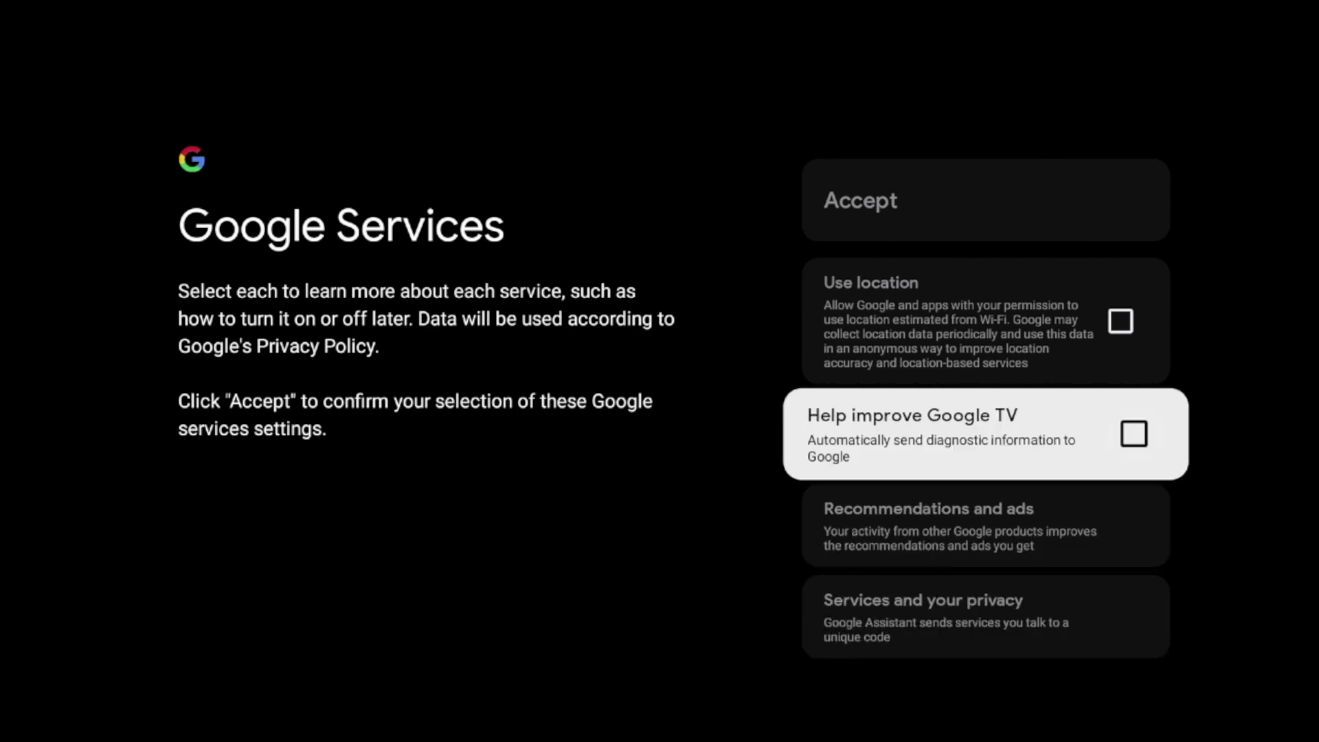
pyautogui.press('Up')
pyautogui.press('Down')
pyautogui.press('Down')
pyautogui.press('Down')
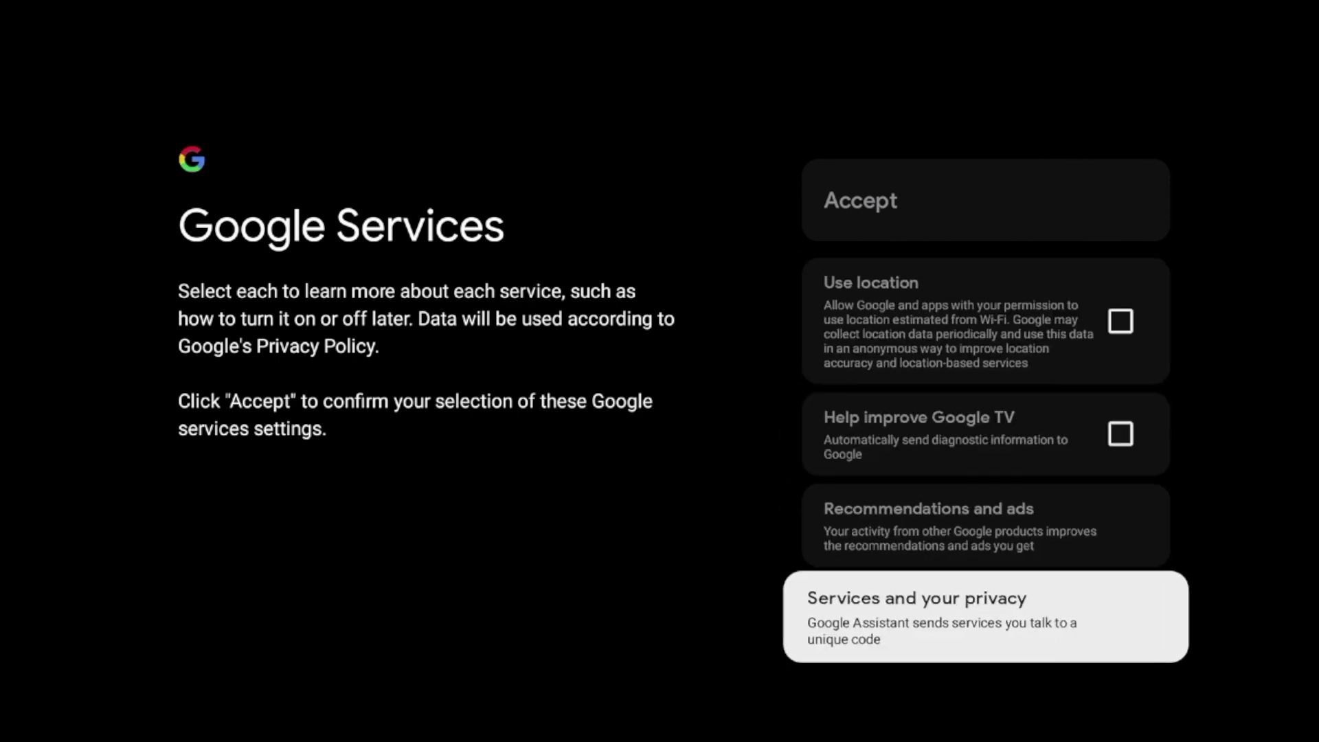
pyautogui.press('Up')
pyautogui.press('Up')
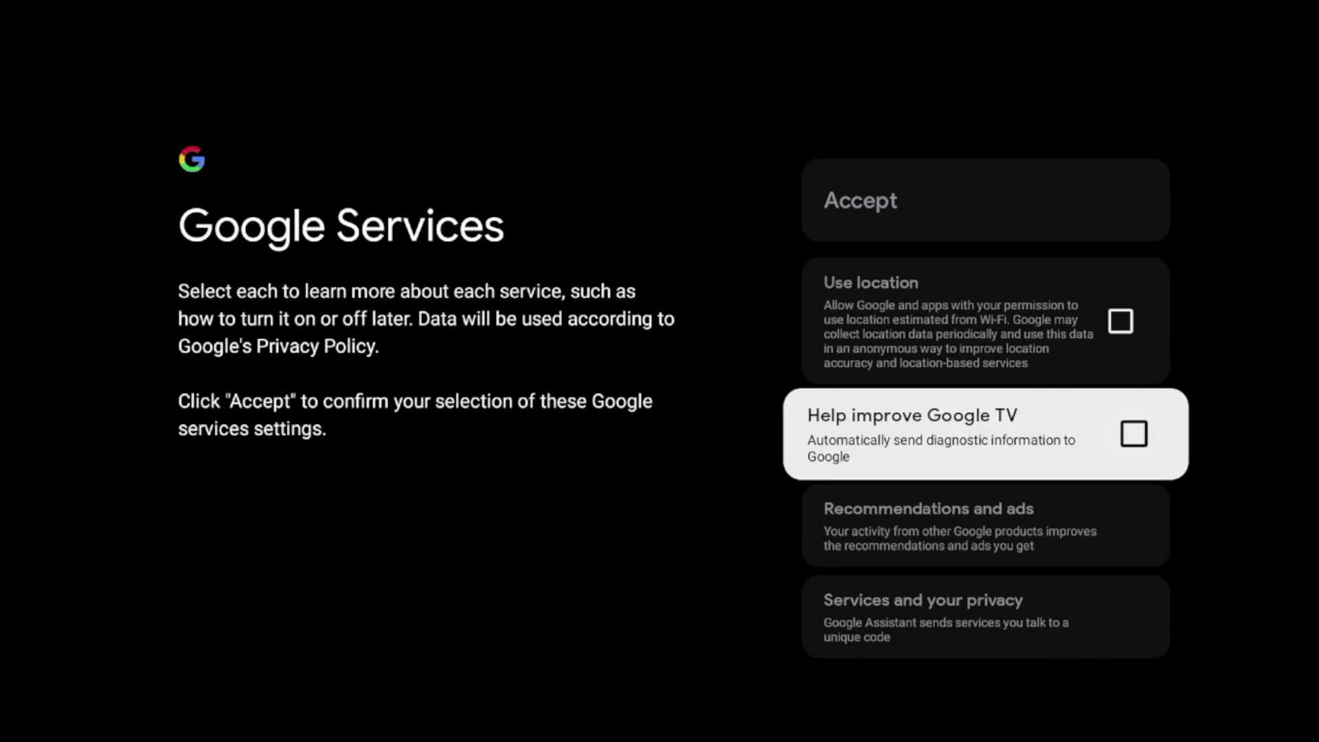
pyautogui.press('Up')
pyautogui.press('Down')
pyautogui.press('Down')
pyautogui.press('Up')
pyautogui.press('Down')
pyautogui.press('Down')
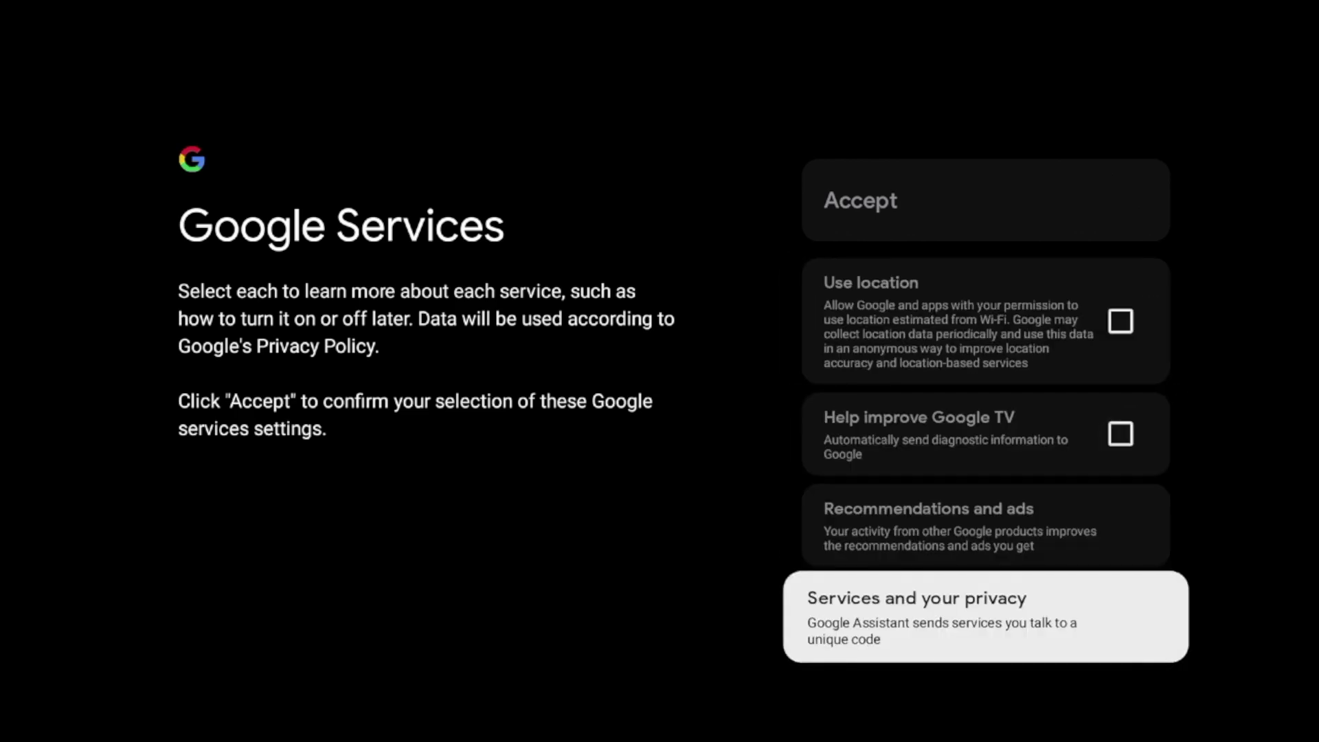
pyautogui.press('Up')
pyautogui.press('Up')
pyautogui.press('Up')
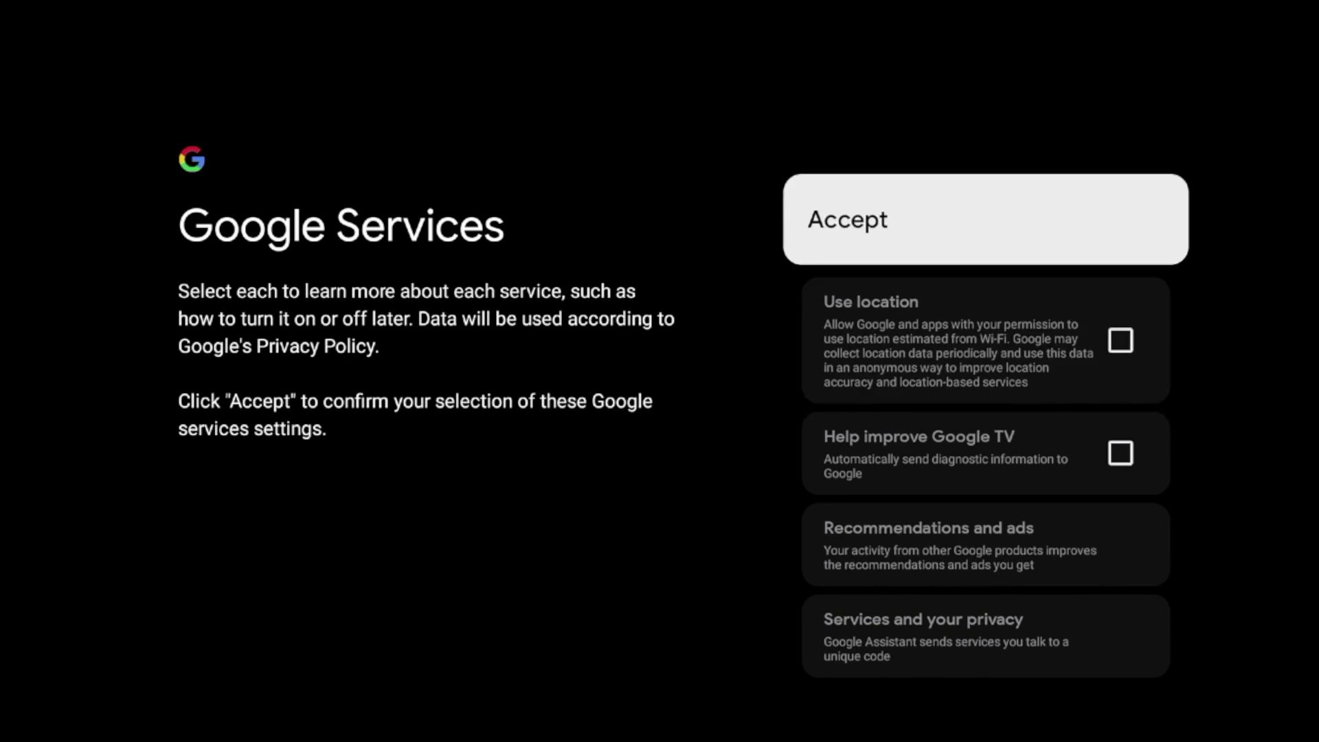
pyautogui.press('Return')
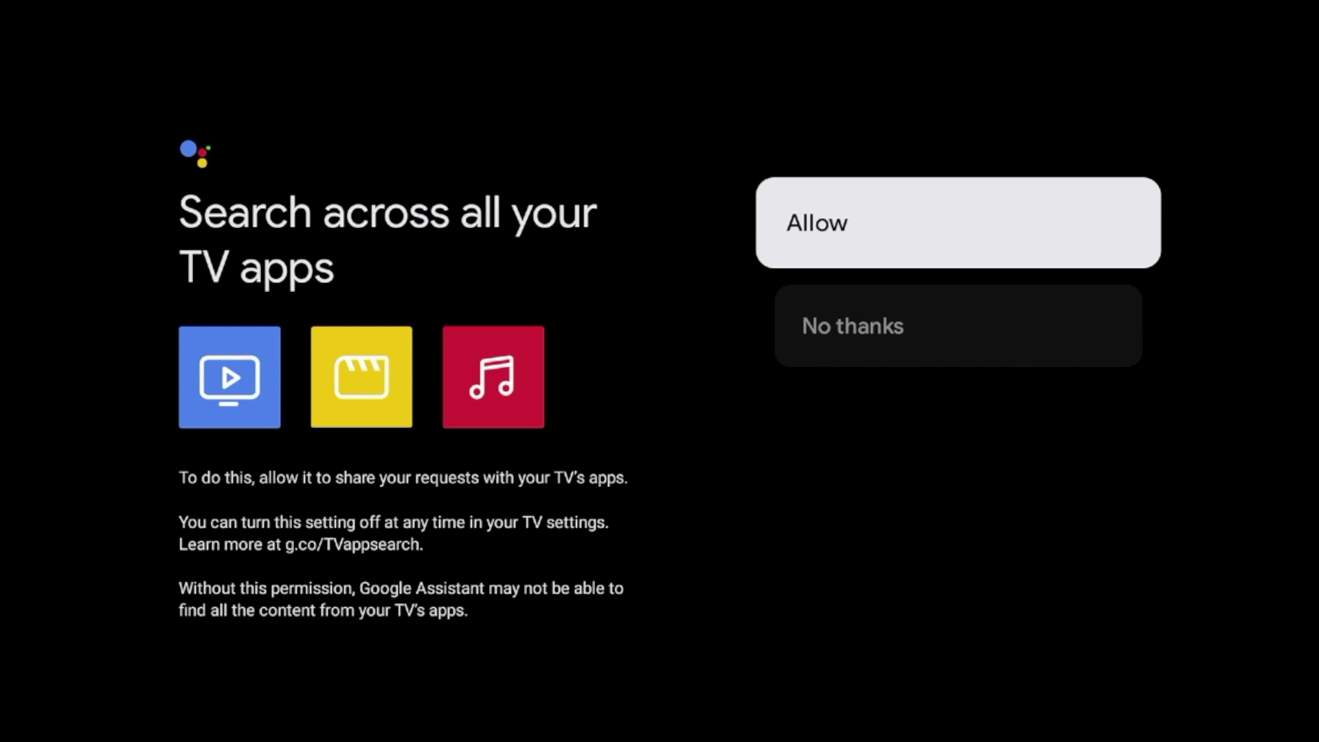
# Step: Allow the Assistant to search across all TV apps
pyautogui.press('Down')
pyautogui.press('Up')
pyautogui.press('Return')
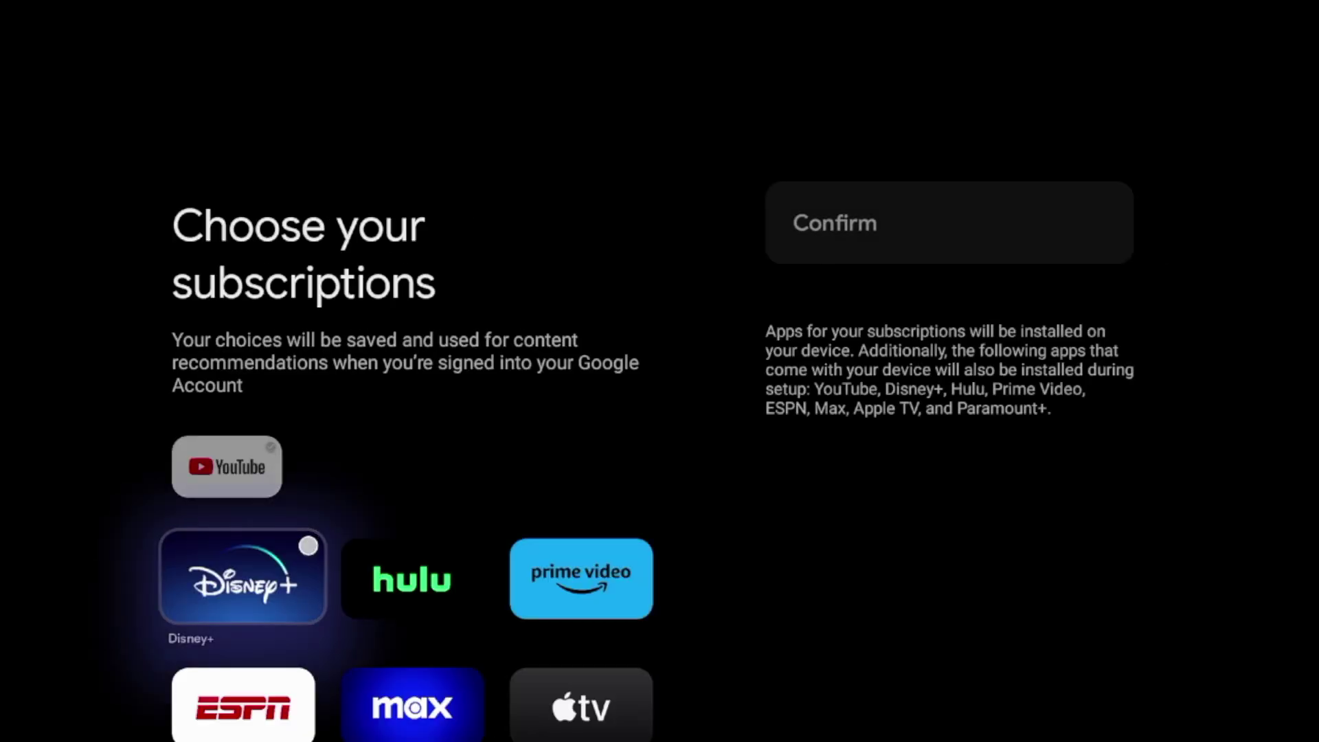
# Step: Browse subscriptions like YouTube Music, discovery+, ESPN, STARZ, Twitch and Hulu, then head to Confirm
pyautogui.press('Down')
pyautogui.press('Down')
pyautogui.press('Right')
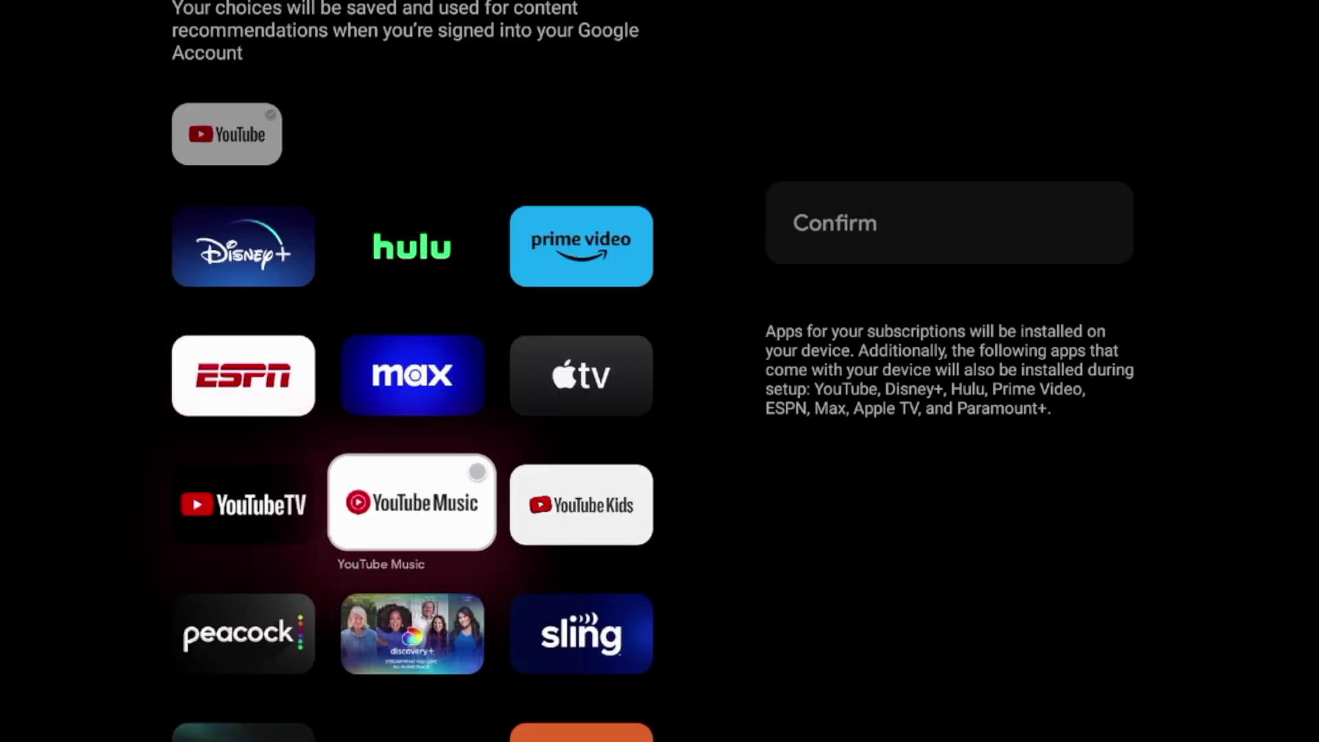
pyautogui.press('Down')
pyautogui.press('Up')
pyautogui.press('Up')
pyautogui.press('Up')
pyautogui.press('Down')
pyautogui.press('Left')
pyautogui.press('Down')
pyautogui.press('Down')
pyautogui.press('Down')
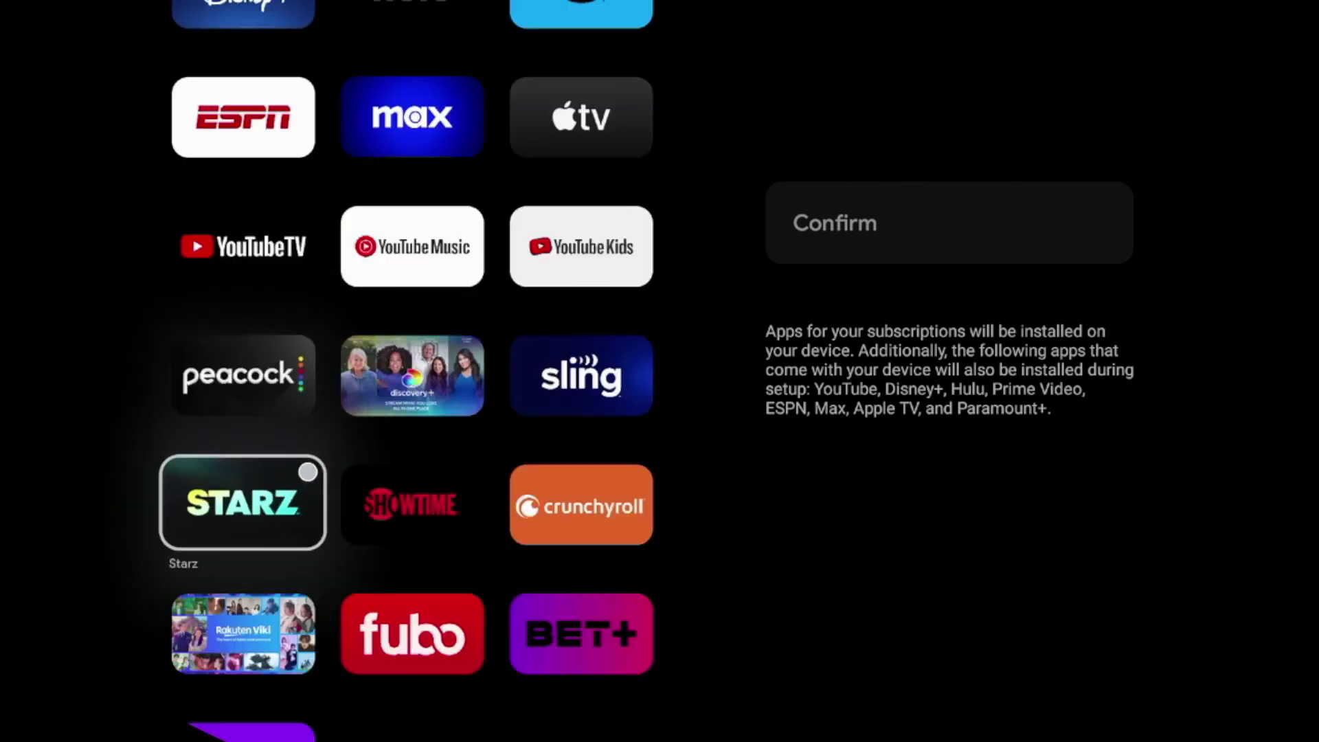
pyautogui.press('Down')
pyautogui.press('Down')
pyautogui.press('Up')
pyautogui.press('Up')
pyautogui.press('Up')
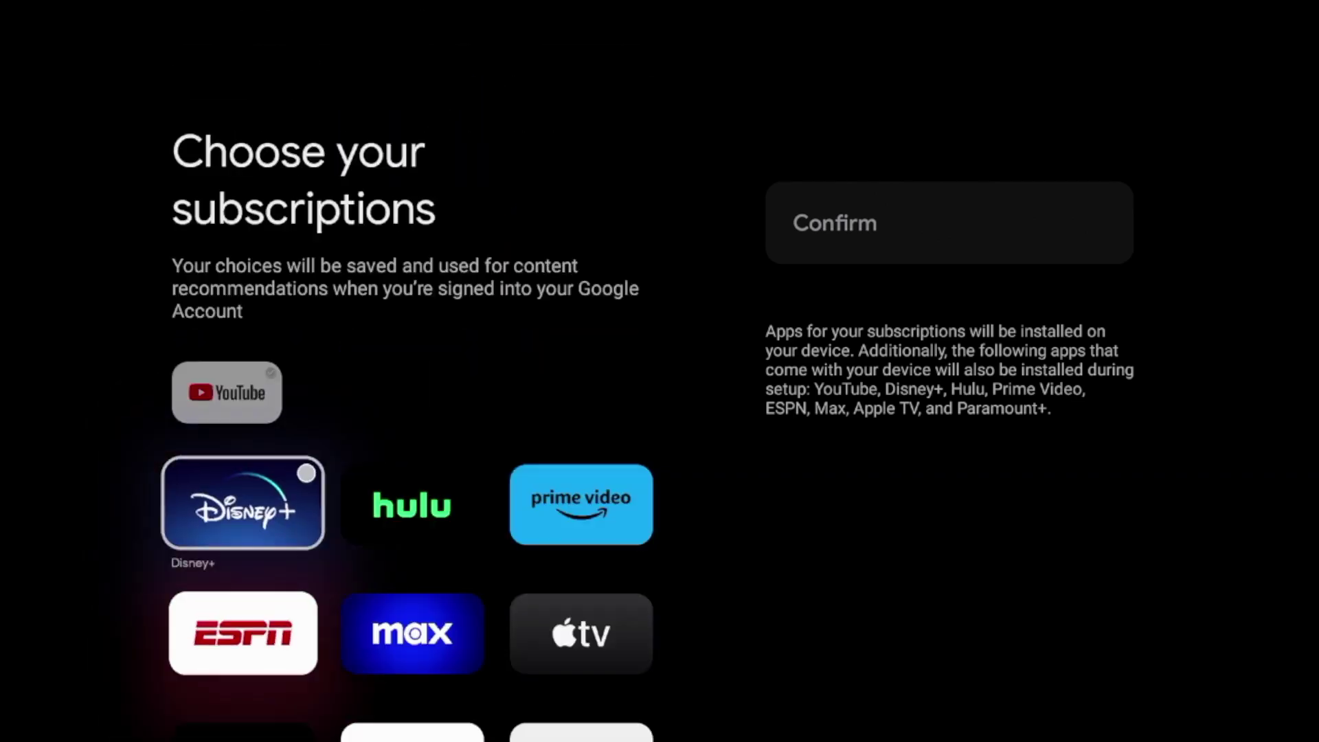
pyautogui.press('Up')
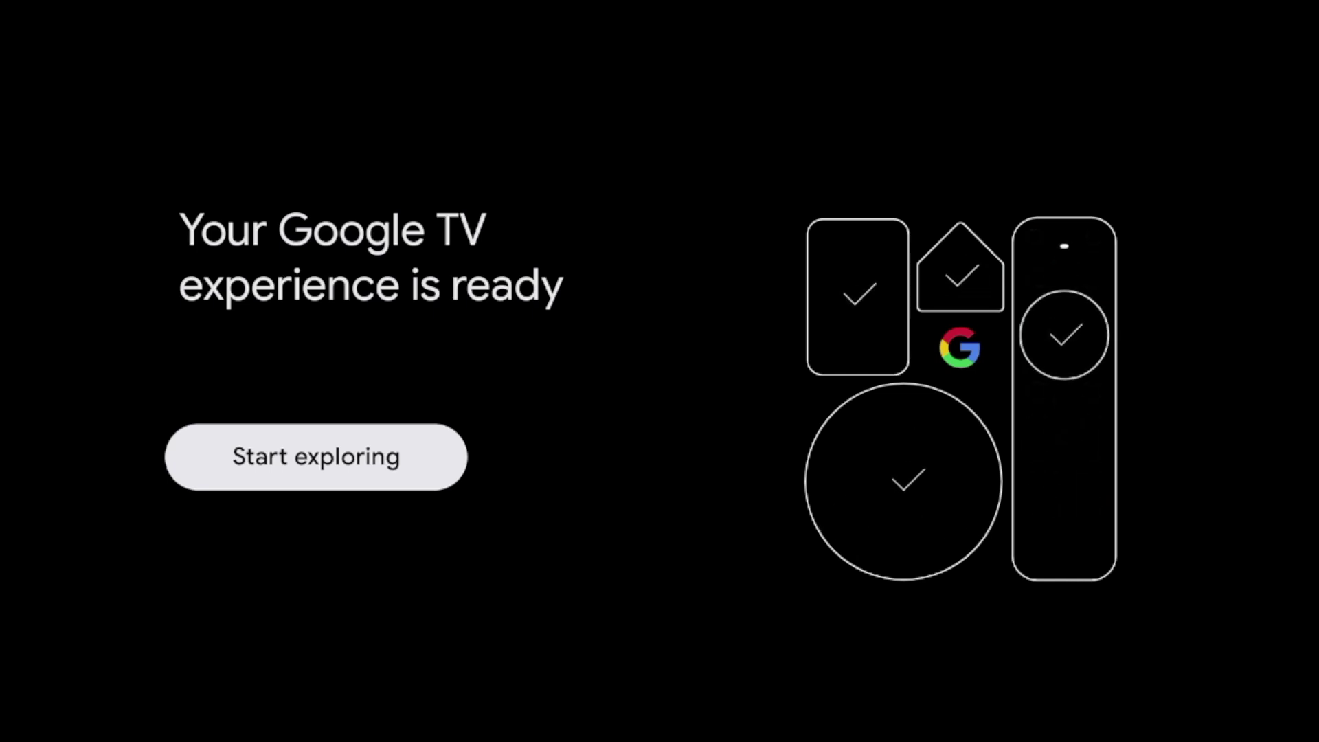
# Step: Start exploring Google TV and look over the For you home screen
pyautogui.press('Return')
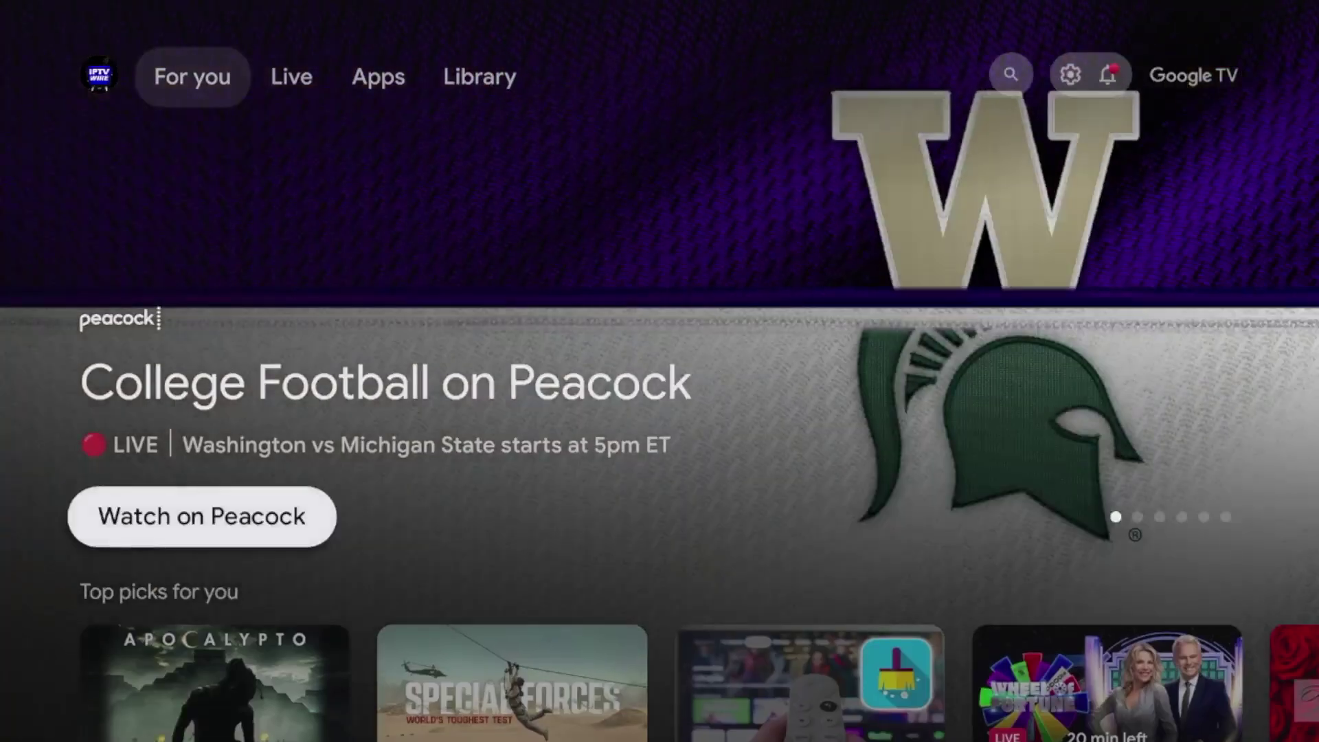
pyautogui.press('Right')
pyautogui.press('Right')
pyautogui.press('Up')
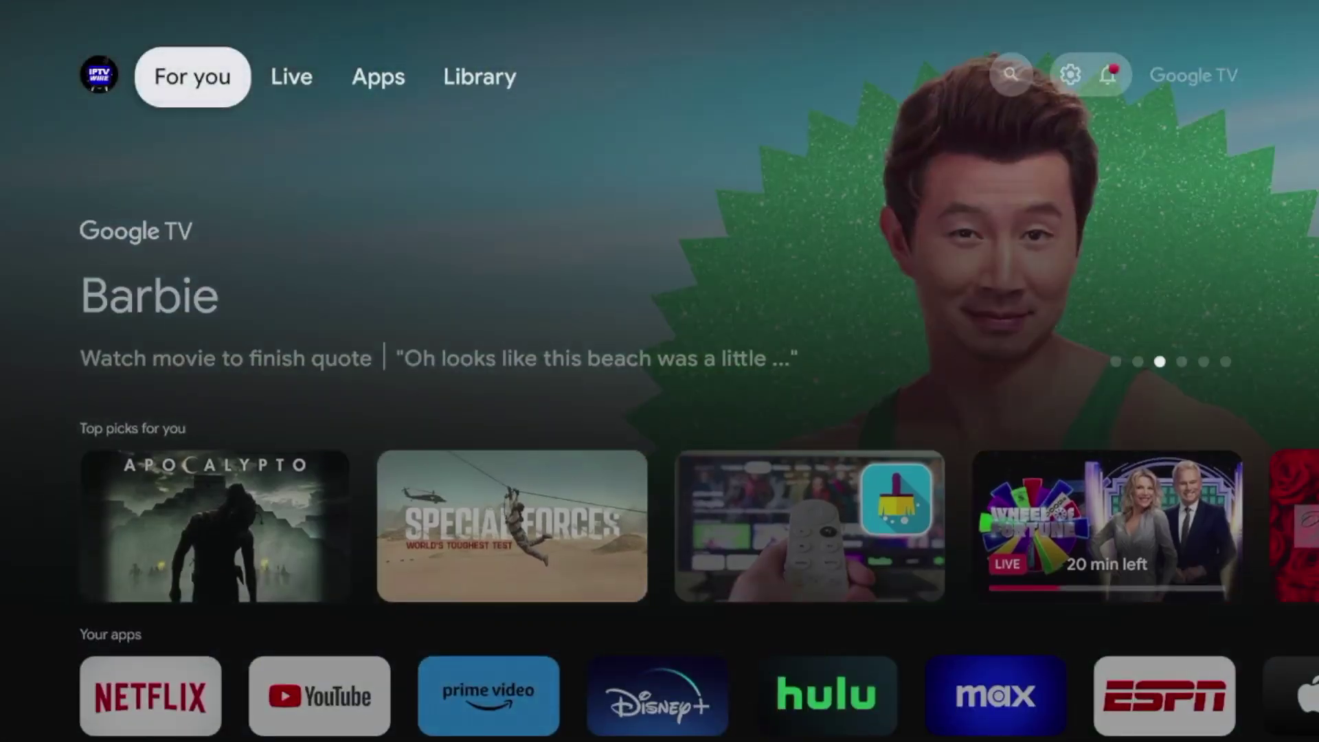
pyautogui.press('Right')
pyautogui.press('Right')
pyautogui.press('Right')
pyautogui.press('Left')
# Step: Browse the Live, Library and search pages
pyautogui.press('Left')
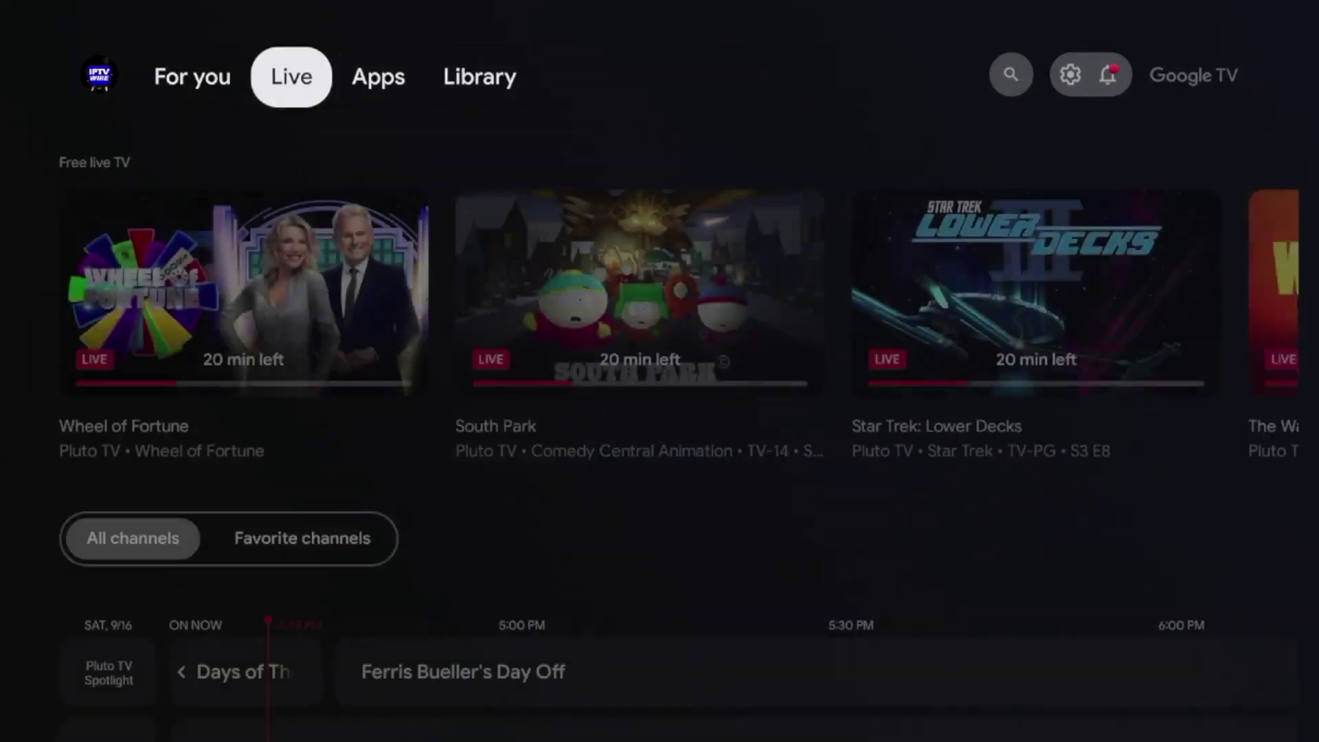
pyautogui.press('Left')
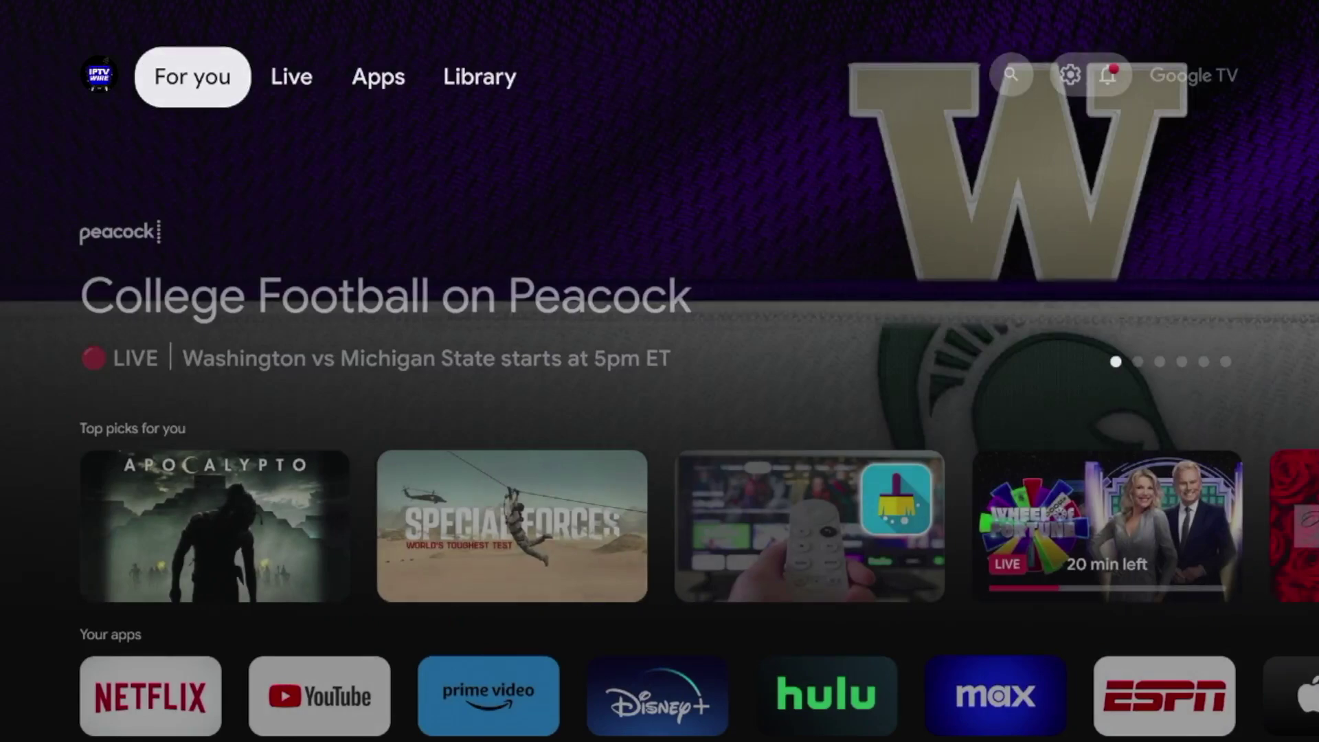
pyautogui.press('Right')
pyautogui.press('Right')
pyautogui.press('Right')
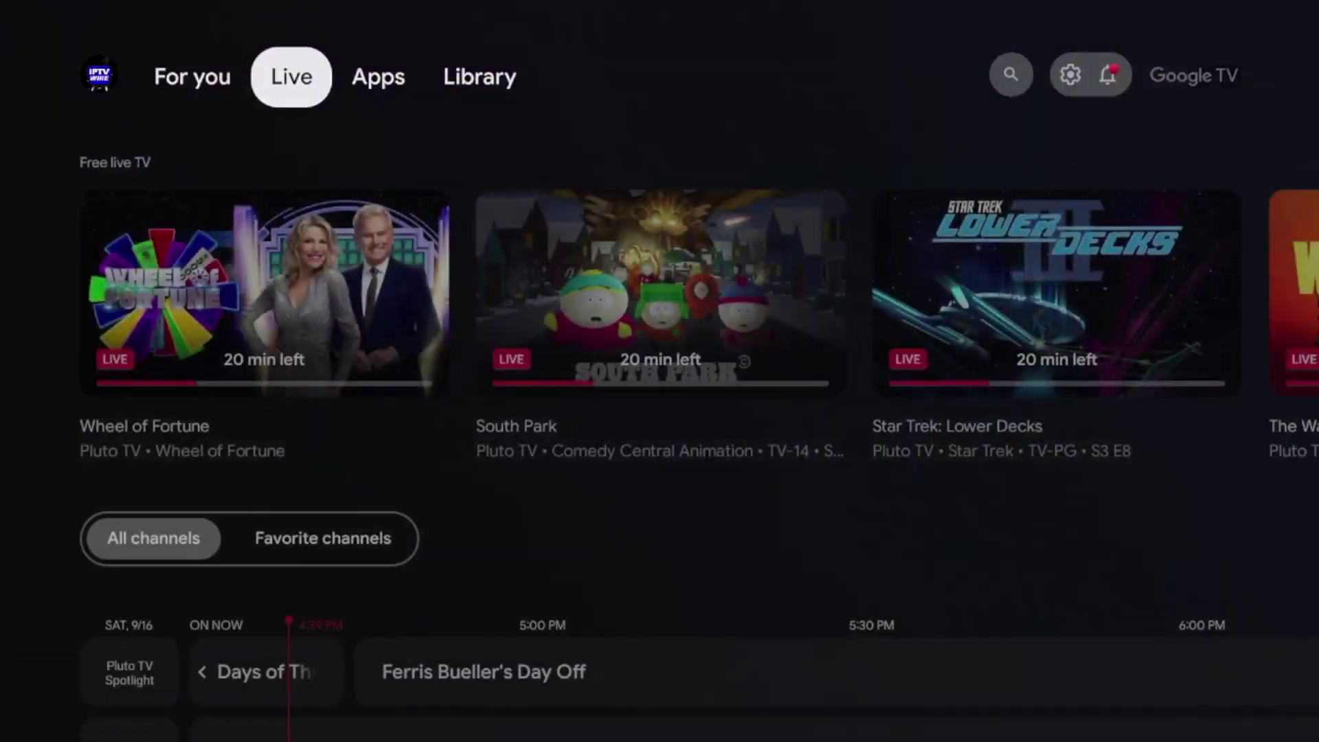
pyautogui.press('Right')
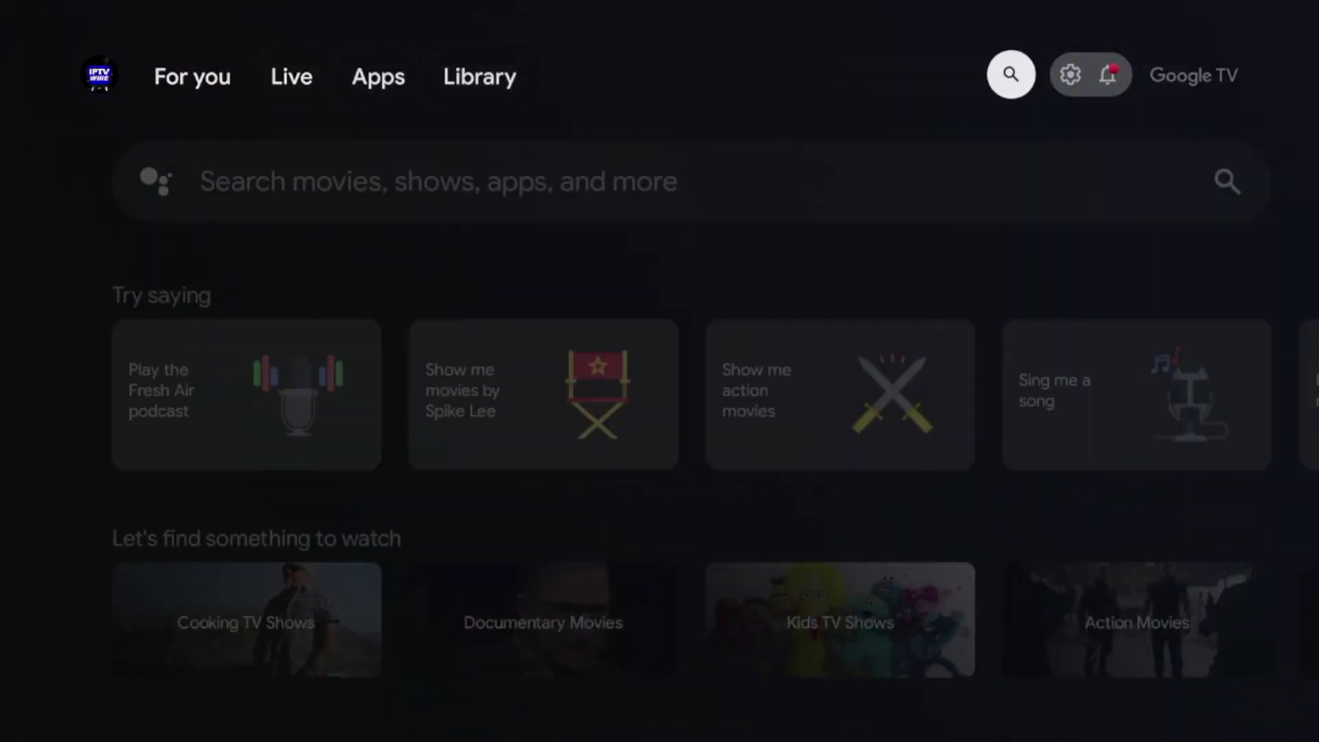
# Step: Look over the quick settings panel, close it, and return to For you
pyautogui.press('Right')
pyautogui.press('Left')
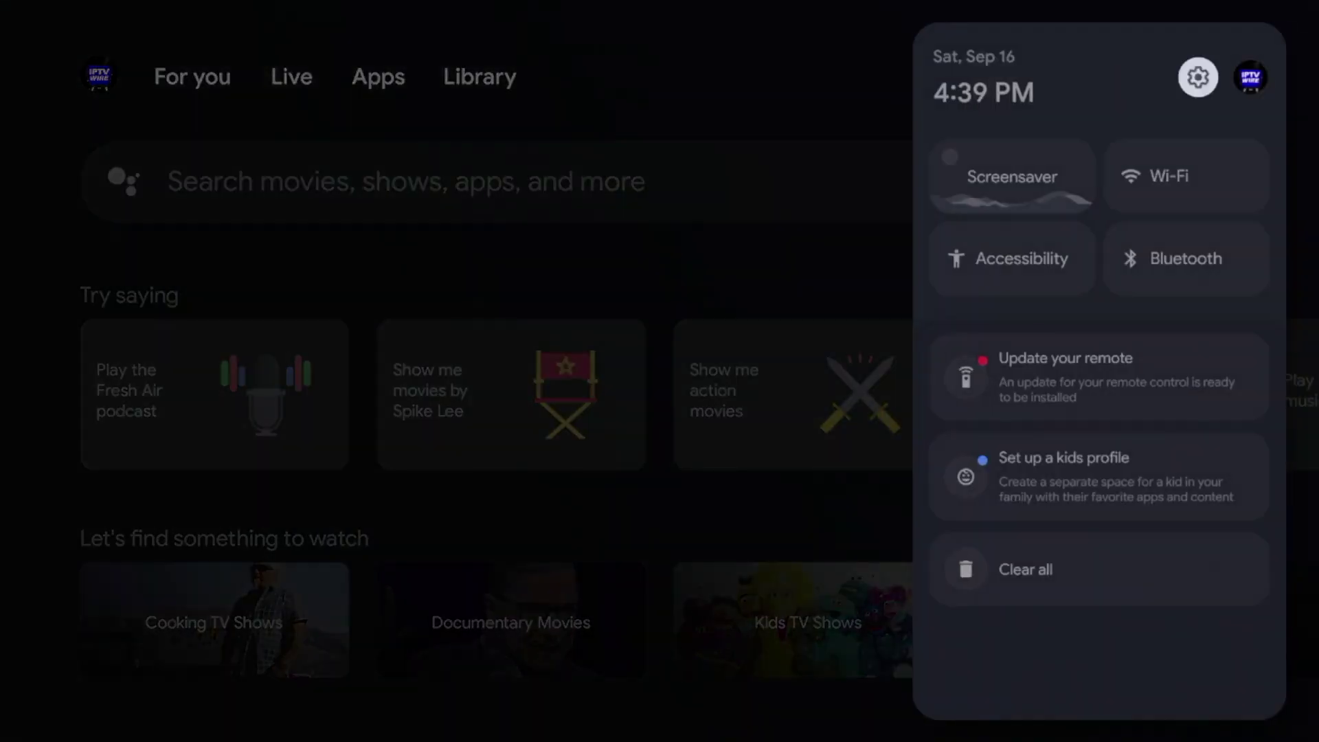
pyautogui.press('Right')
pyautogui.press('Left')
pyautogui.press('Escape')
pyautogui.press('Left')
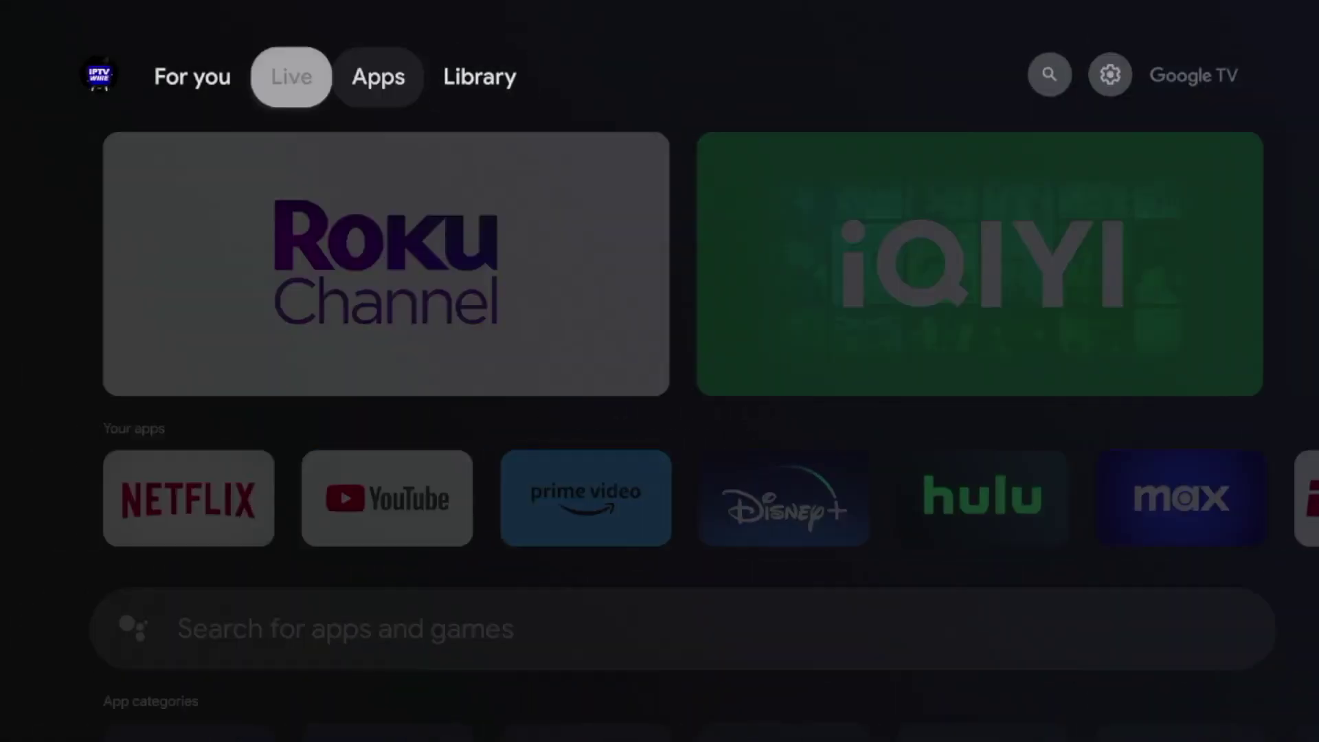
pyautogui.press('Left')
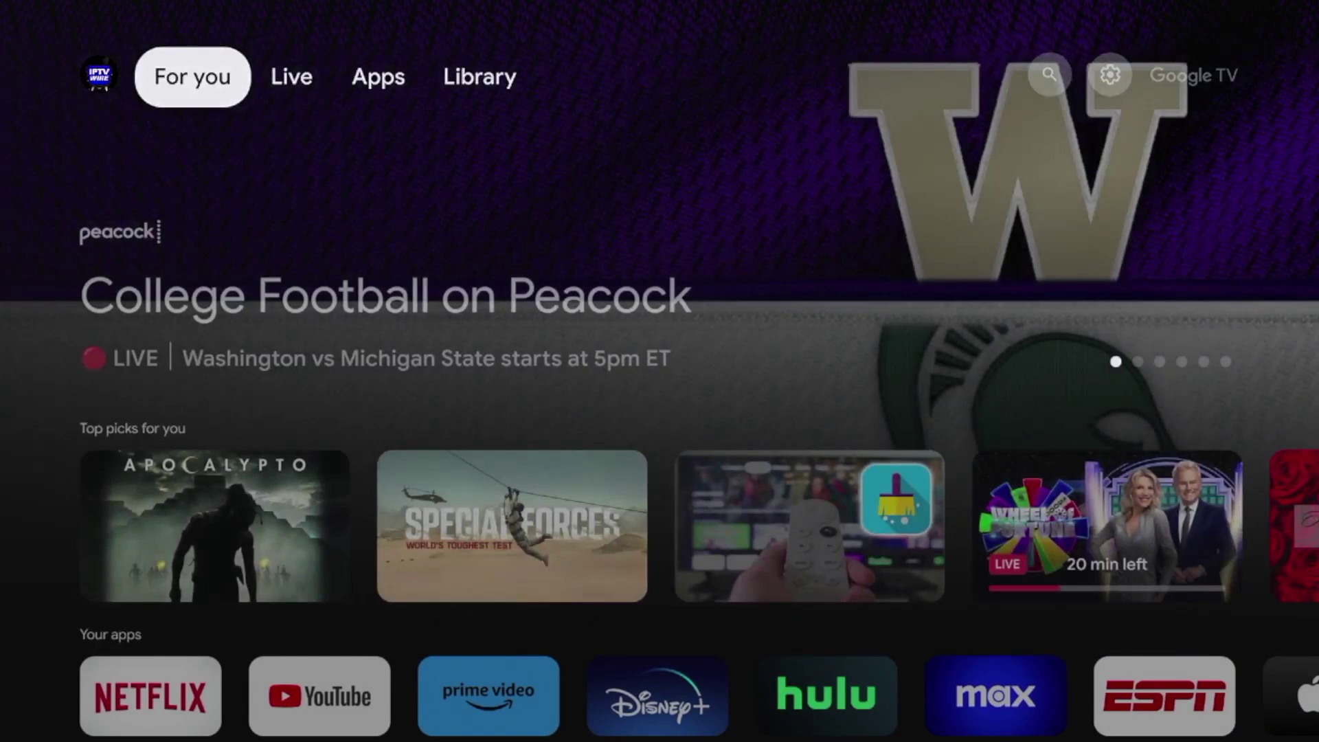